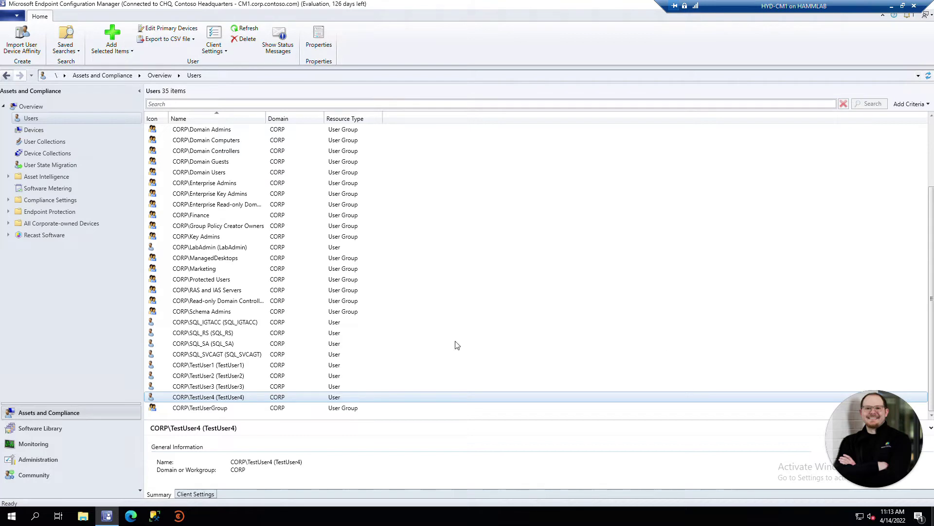
Open RCT Builder for the TestUser4 account and name the new action CompareADGroups.
{"action": "right_click", "coordinate": [307, 397]}
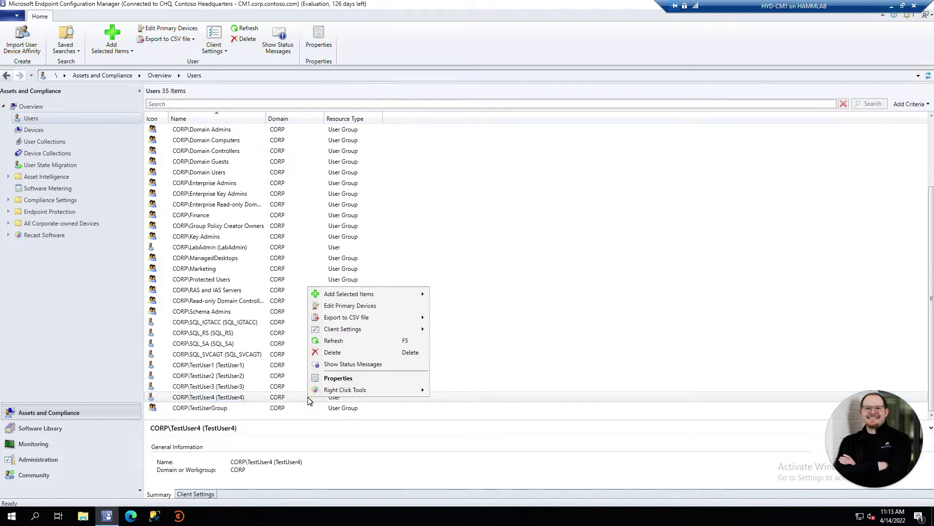
{"action": "mouse_move", "coordinate": [363, 391]}
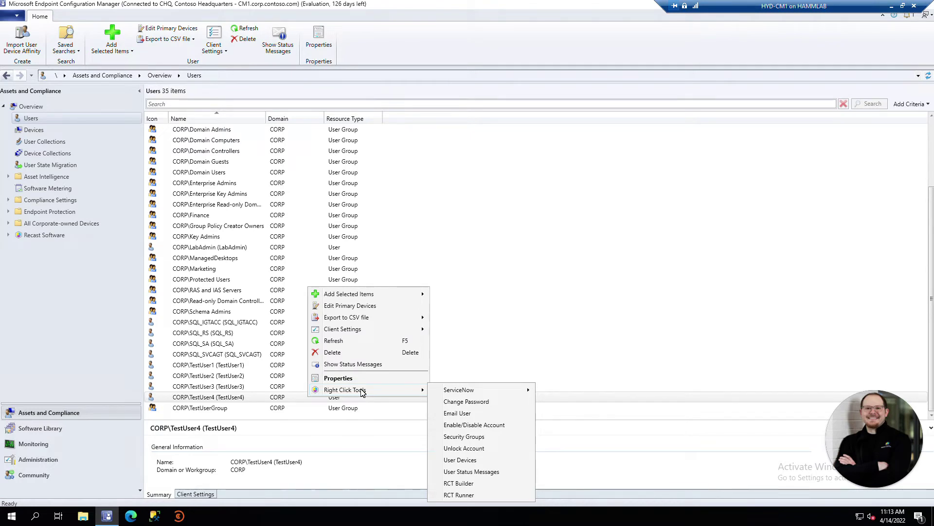
{"action": "left_click", "coordinate": [483, 483]}
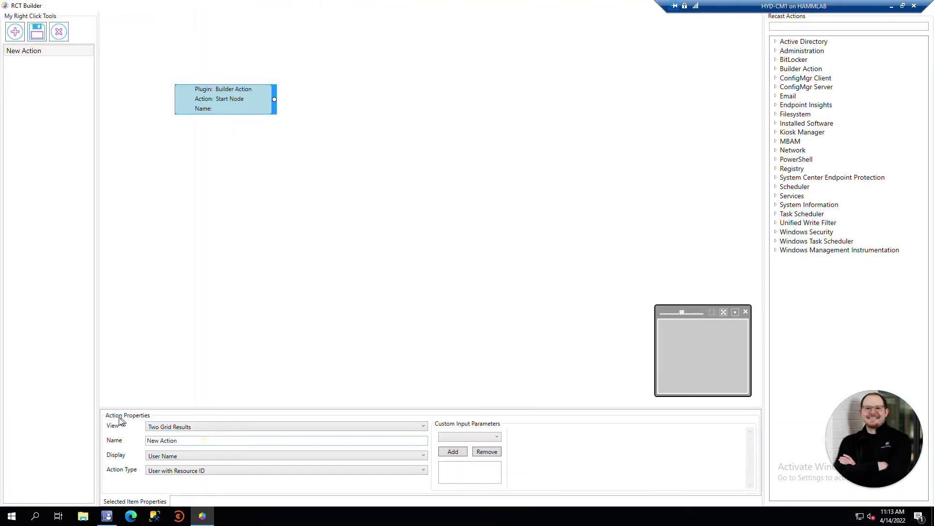
{"action": "key", "text": "Tab"}
{"action": "type", "text": "Compare"}
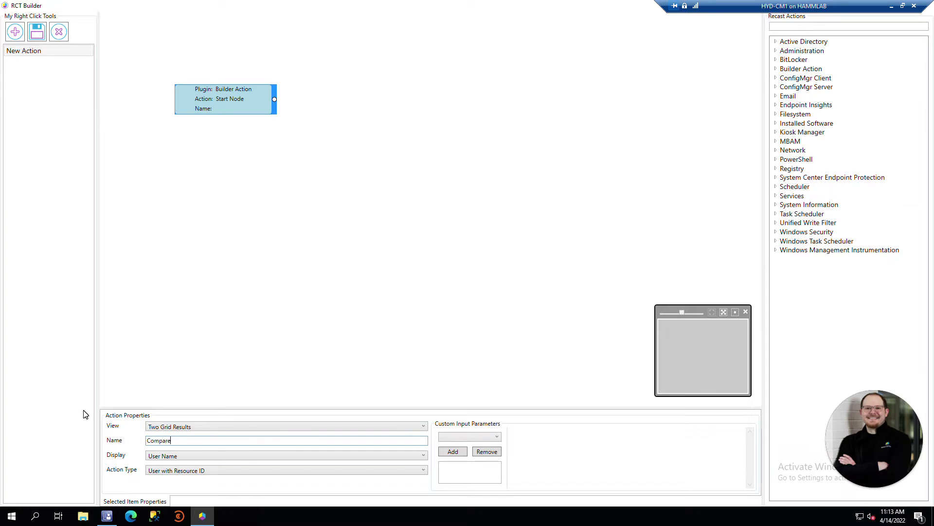
{"action": "type", "text": "ADGroups"}
Add a String custom input parameter to the action and make it a Textbox.
{"action": "left_click", "coordinate": [477, 438]}
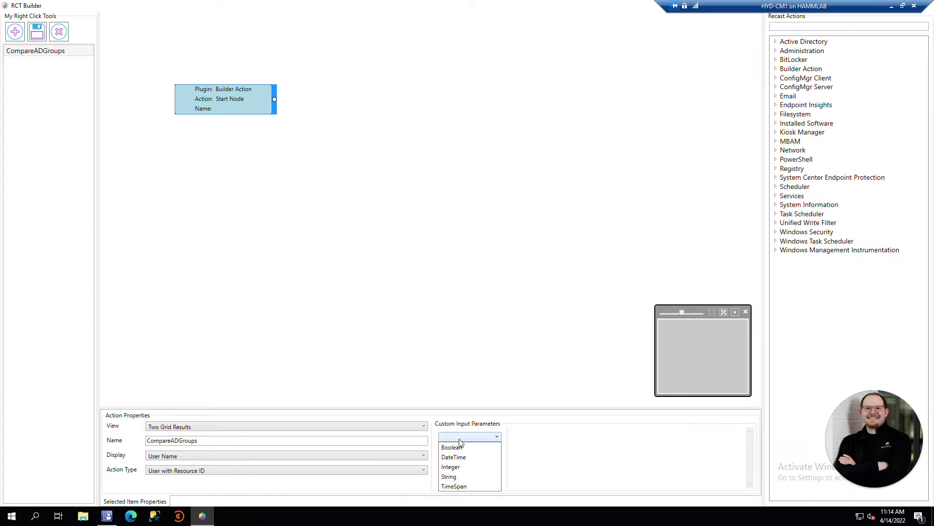
{"action": "left_click", "coordinate": [478, 477]}
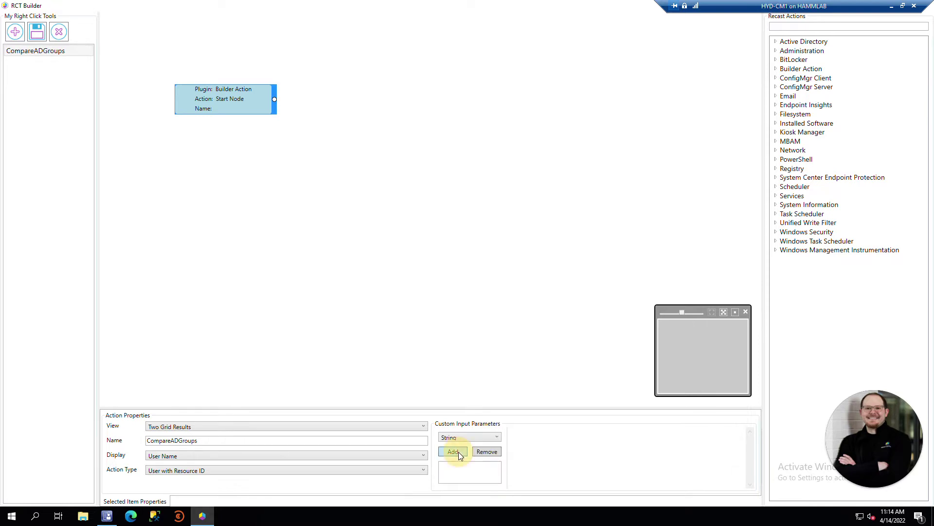
{"action": "left_click", "coordinate": [458, 451]}
{"action": "left_click", "coordinate": [455, 469]}
{"action": "left_click", "coordinate": [557, 438]}
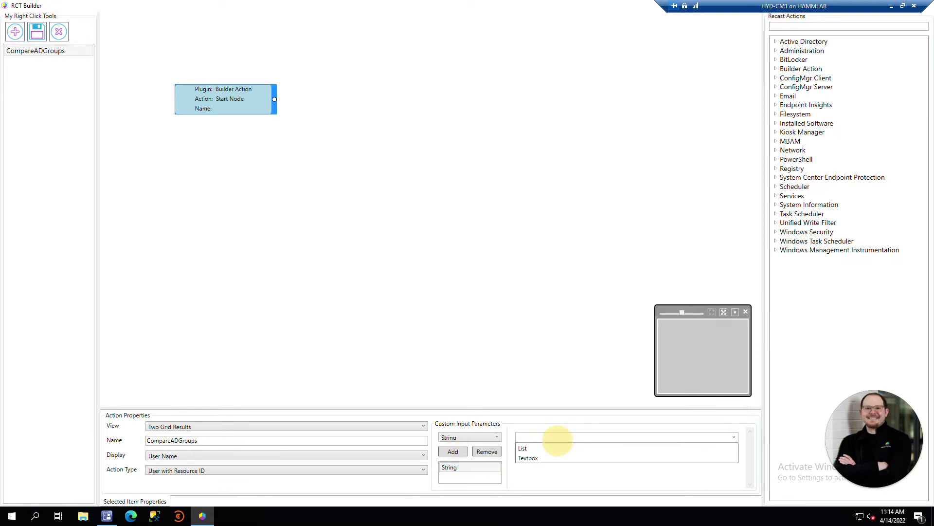
{"action": "left_click", "coordinate": [546, 458]}
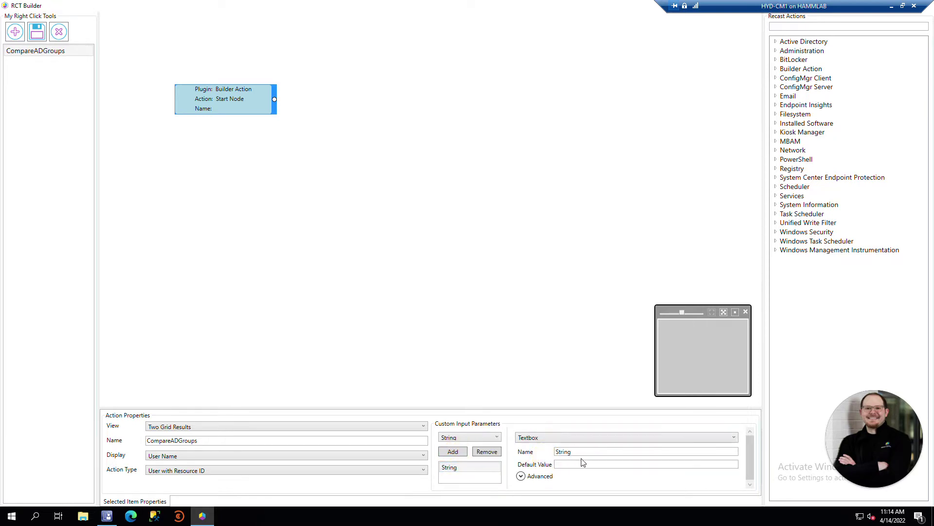
Name the textbox parameter "Existing Team Member:" and set the action's view to Tabbed Results.
{"action": "left_click", "coordinate": [579, 452]}
{"action": "double_click", "coordinate": [563, 452]}
{"action": "key", "text": "BackSpace"}
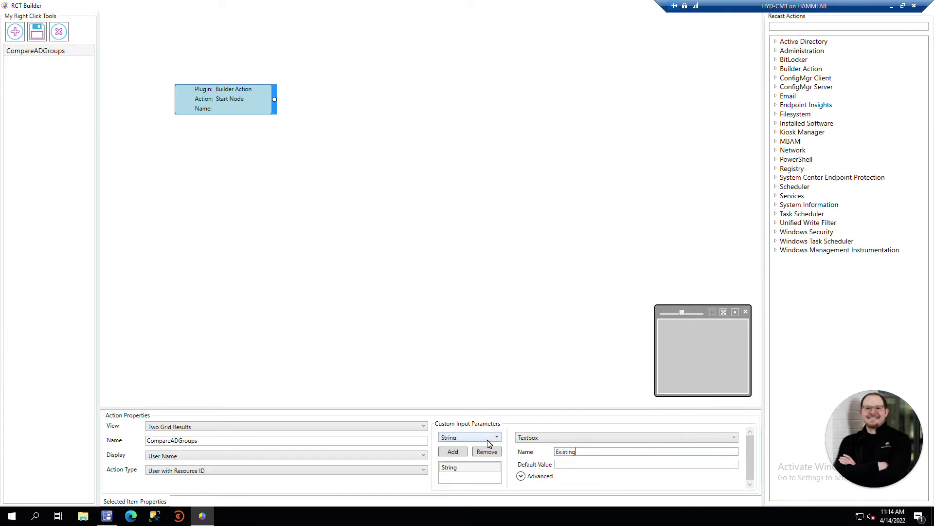
{"action": "type", "text": "Existing Team Member:"}
{"action": "left_click", "coordinate": [380, 427]}
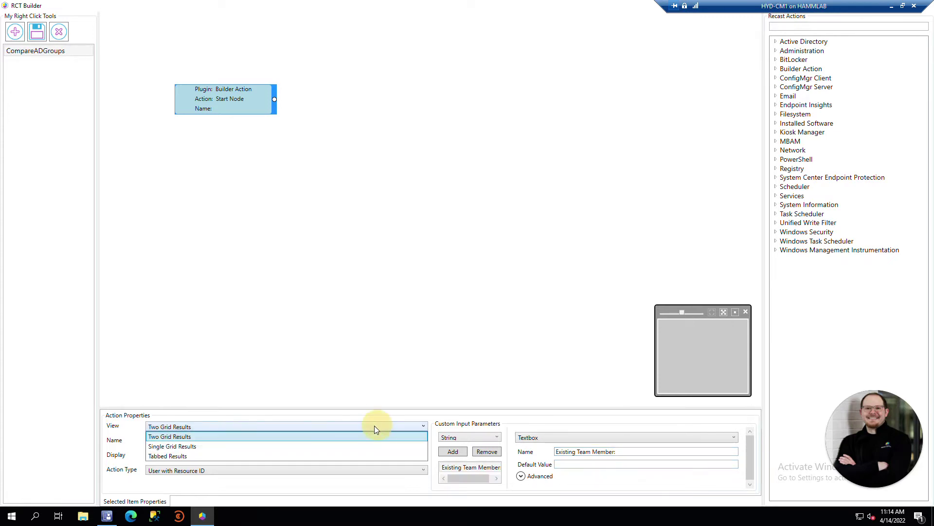
{"action": "left_click", "coordinate": [212, 456]}
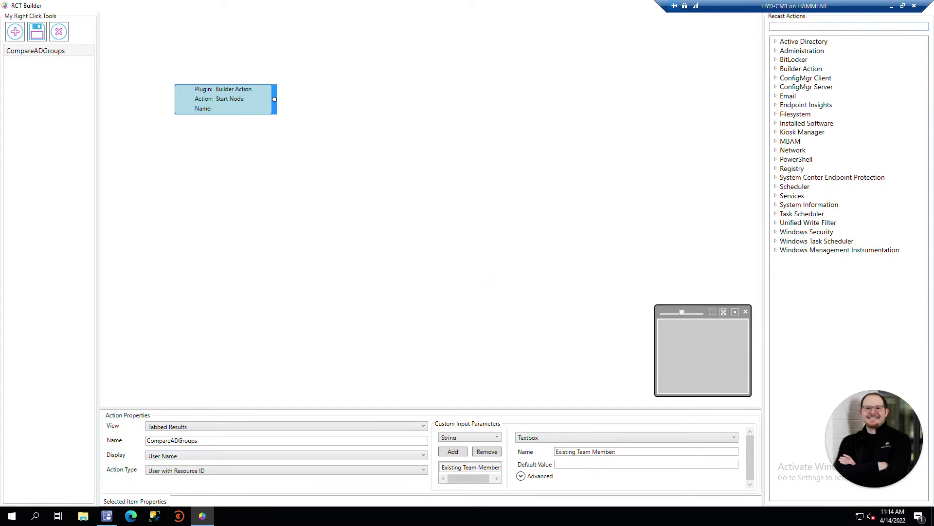
Find the Active Directory action Get Account Group Membership, place it right of the Start Node, and connect the Start Node to it.
{"action": "left_click", "coordinate": [789, 27]}
{"action": "type", "text": "get"}
{"action": "left_click", "coordinate": [776, 42]}
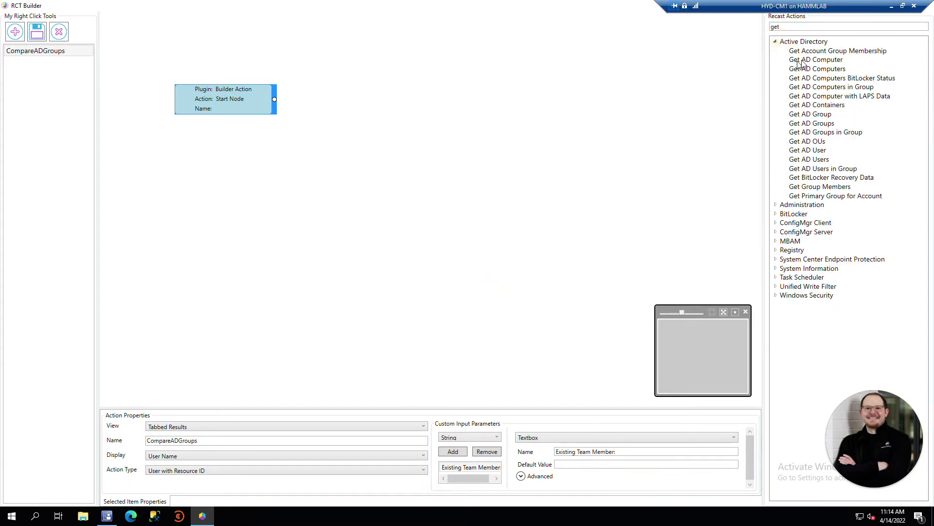
{"action": "left_click", "coordinate": [817, 53]}
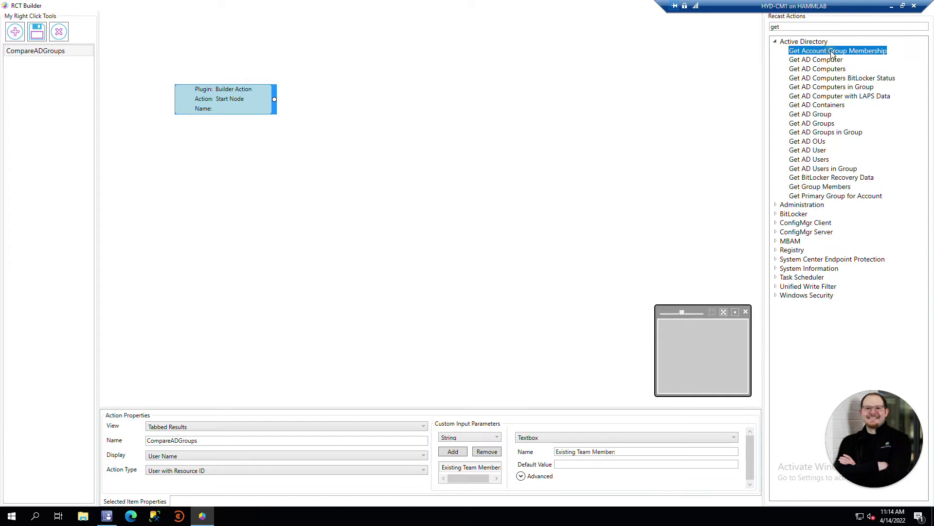
{"action": "left_click_drag", "start_coordinate": [833, 54], "coordinate": [381, 96]}
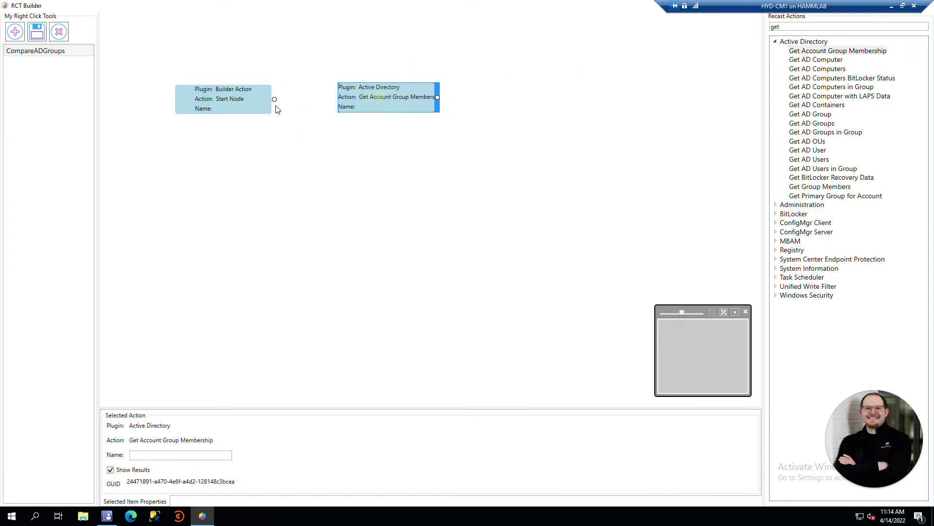
{"action": "left_click_drag", "start_coordinate": [275, 99], "coordinate": [354, 98]}
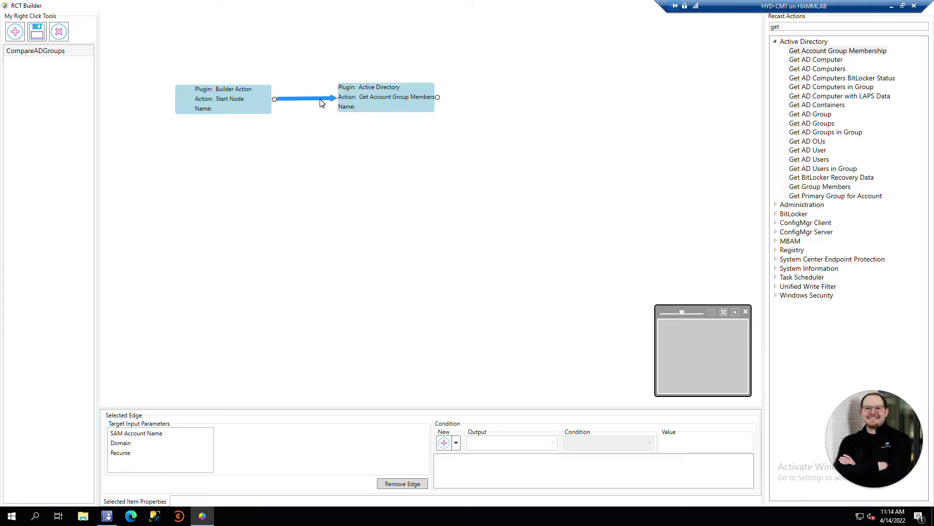
Map the connection's SAM Account Name to the Start Node's User Name parameter, and check its Domain and Recurse settings.
{"action": "left_click", "coordinate": [163, 433]}
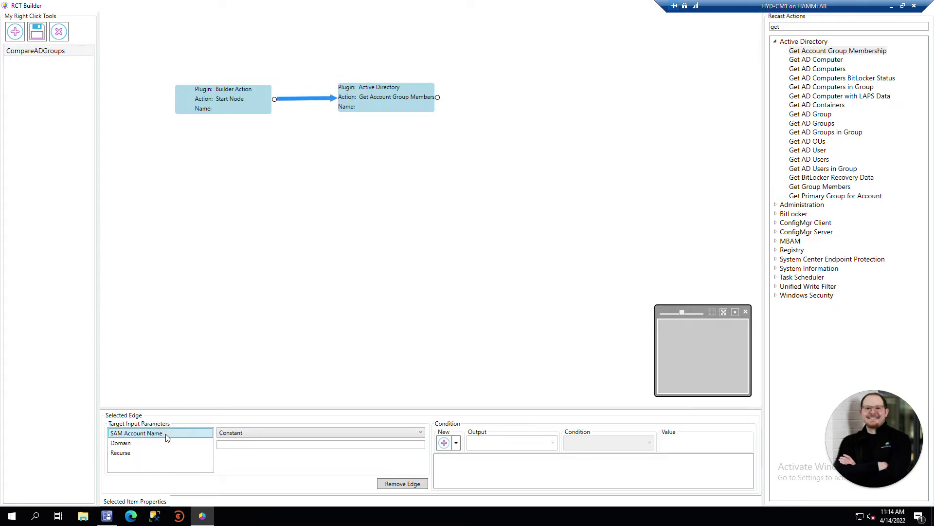
{"action": "left_click", "coordinate": [344, 432]}
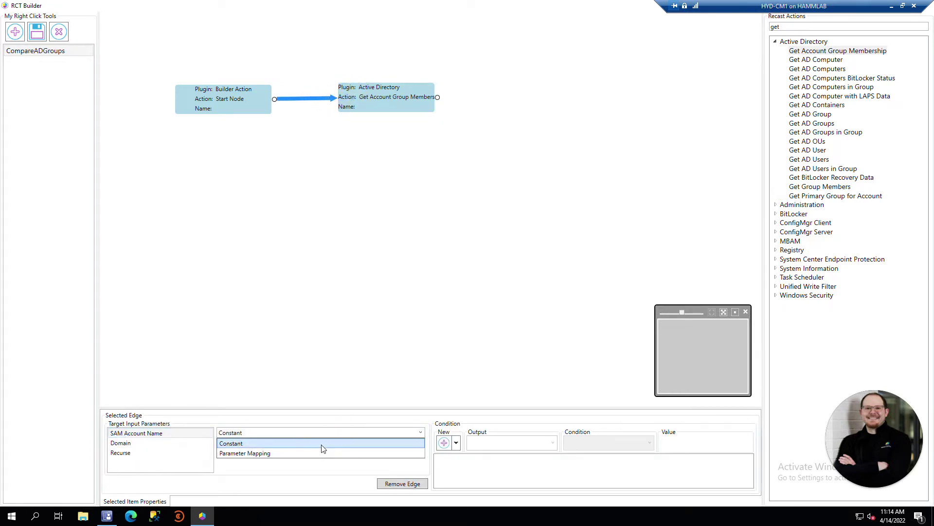
{"action": "left_click", "coordinate": [308, 453]}
{"action": "left_click", "coordinate": [308, 447]}
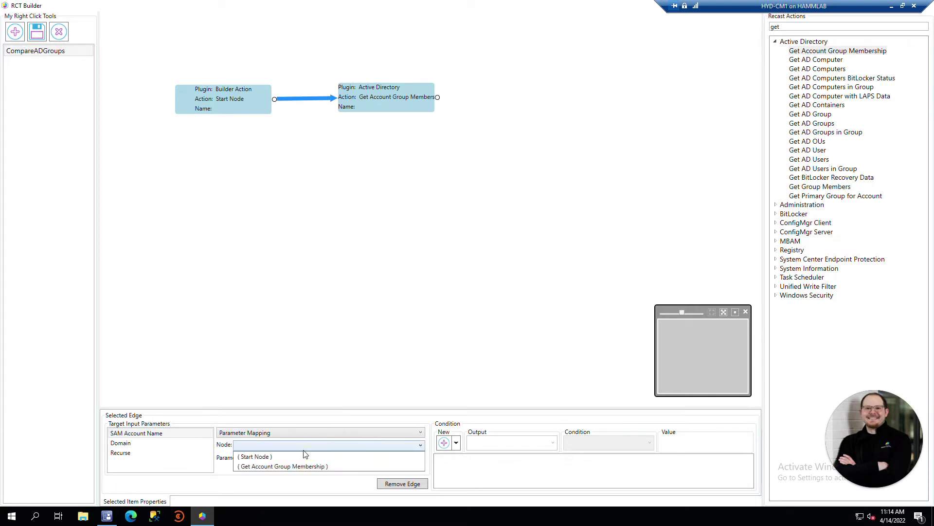
{"action": "left_click", "coordinate": [299, 454]}
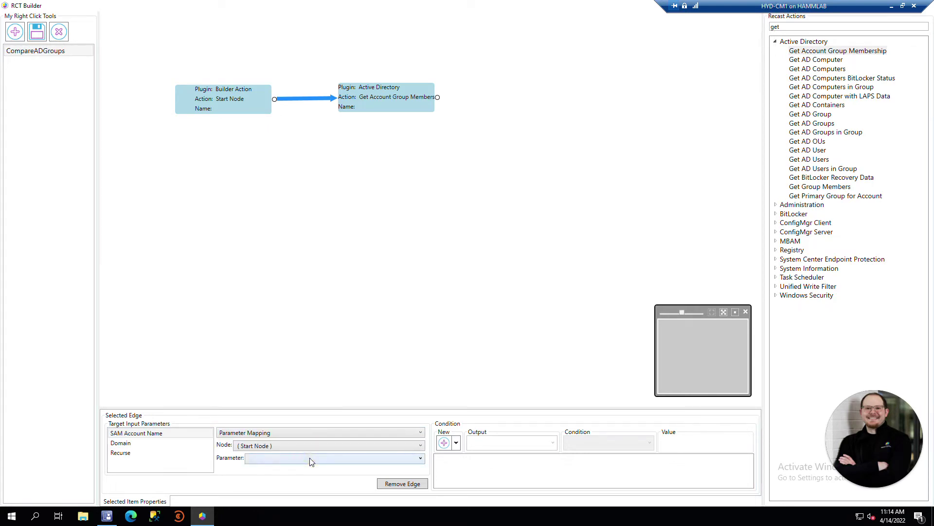
{"action": "left_click", "coordinate": [311, 457]}
{"action": "left_click", "coordinate": [290, 502]}
{"action": "left_click", "coordinate": [128, 444]}
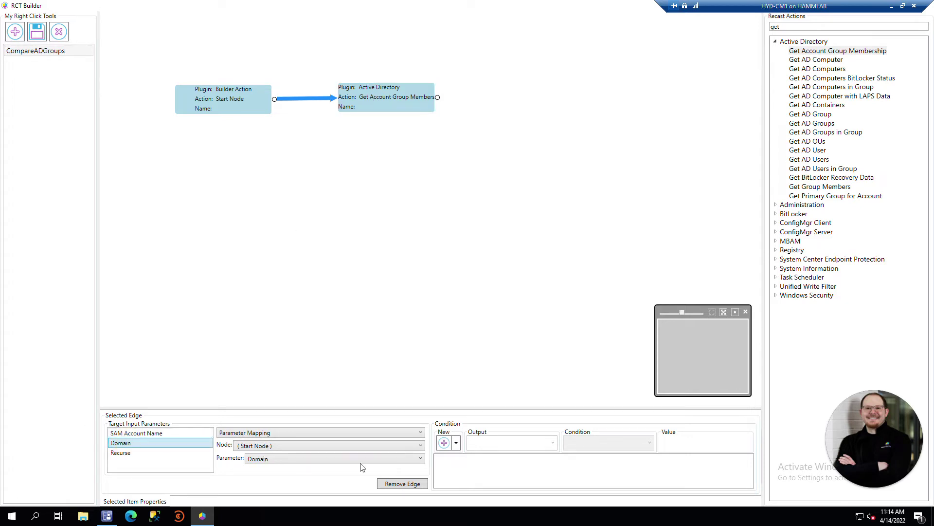
{"action": "left_click", "coordinate": [155, 452]}
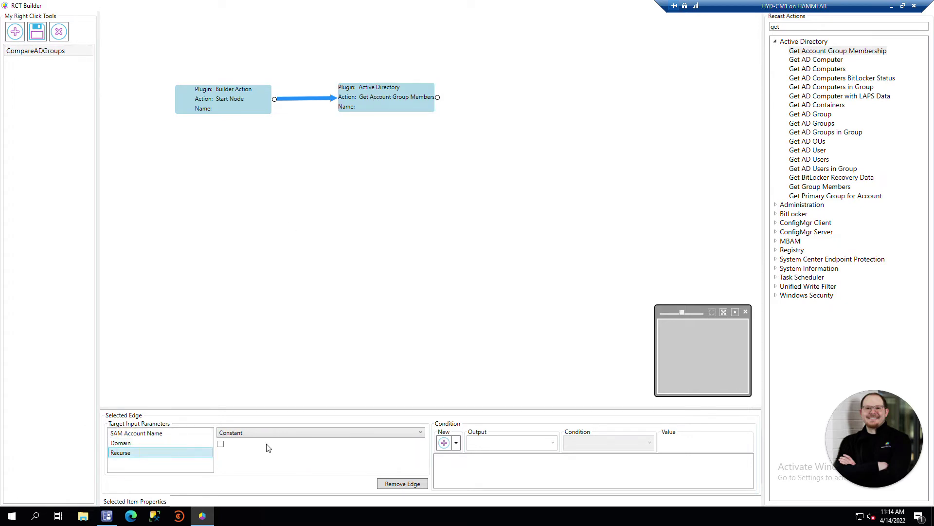
Name the connected Get Account Group Membership node RightClickedUser.
{"action": "left_click", "coordinate": [388, 104]}
{"action": "left_click", "coordinate": [170, 455]}
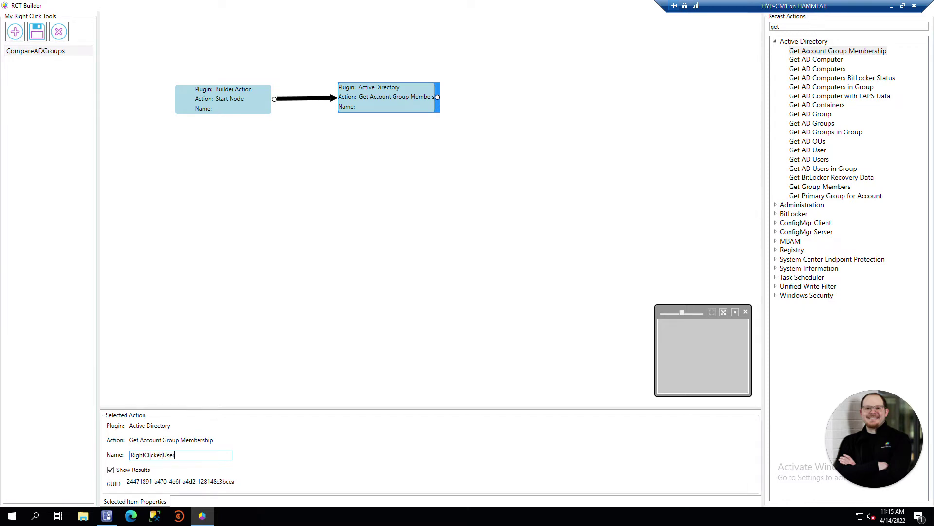
{"action": "left_click", "coordinate": [185, 249]}
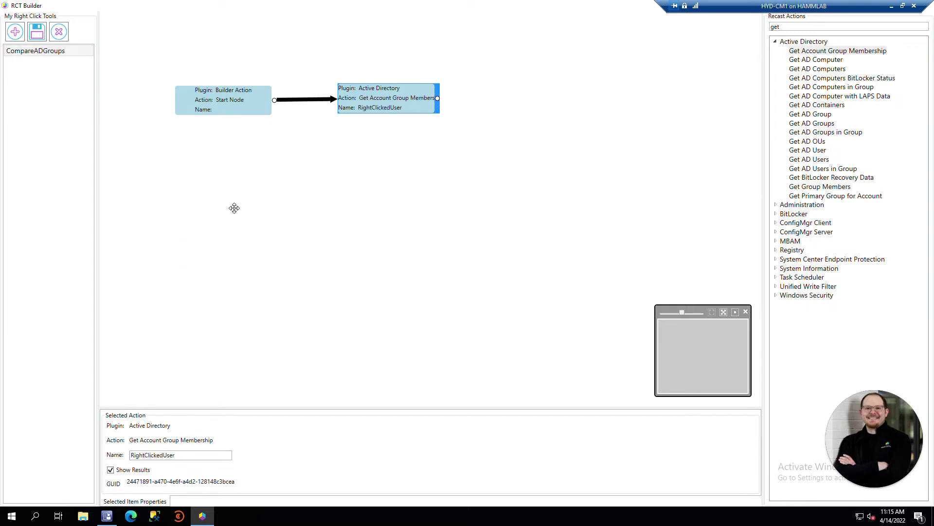
Place a second Get Account Group Membership action left of the Start Node and connect the Start Node to it.
{"action": "left_click_drag", "start_coordinate": [232, 208], "coordinate": [338, 250]}
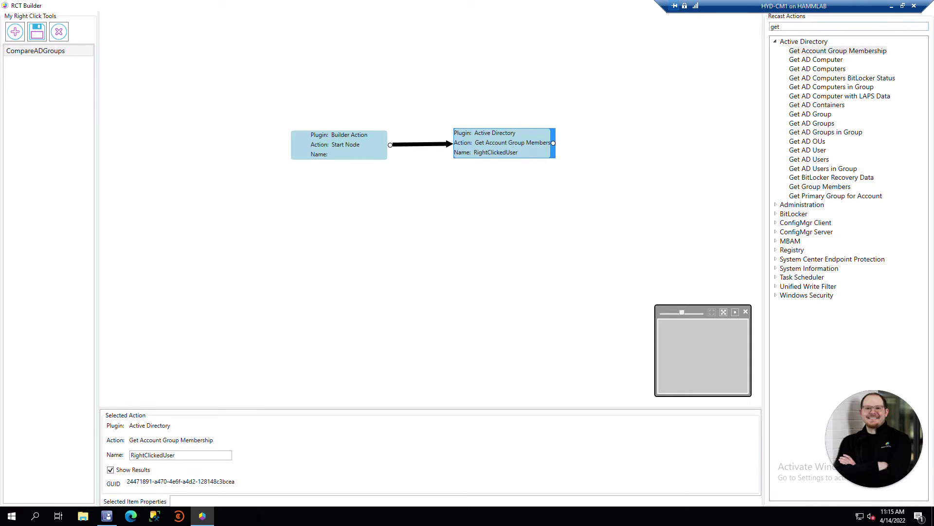
{"action": "left_click_drag", "start_coordinate": [831, 52], "coordinate": [167, 142]}
{"action": "left_click_drag", "start_coordinate": [214, 163], "coordinate": [183, 149]}
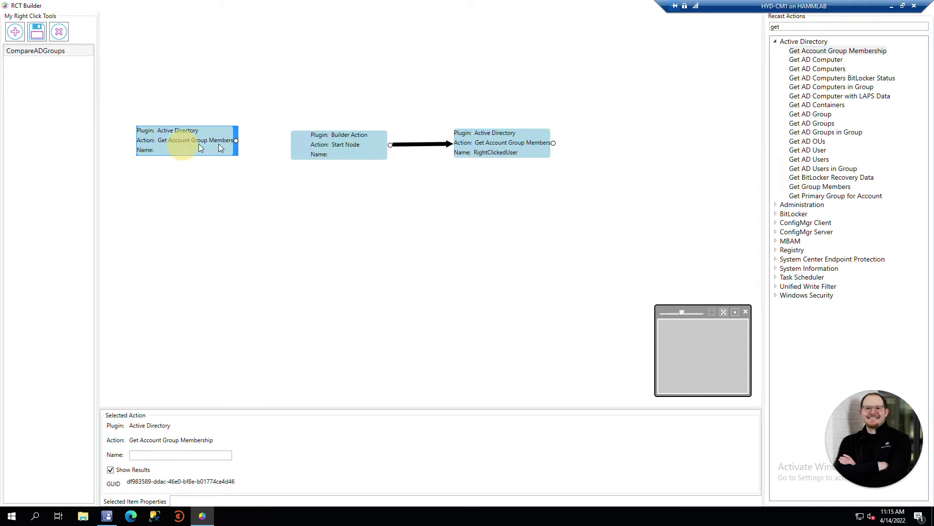
{"action": "left_click_drag", "start_coordinate": [392, 150], "coordinate": [206, 144]}
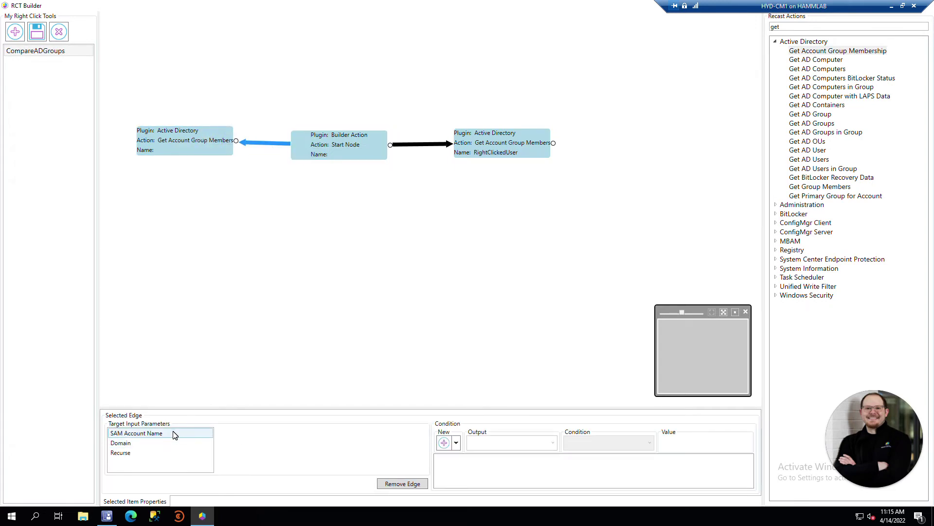
Map the second connection's SAM Account Name to the Start Node's "Existing Team Member:" parameter, and check its Domain and Recurse settings.
{"action": "left_click", "coordinate": [175, 433]}
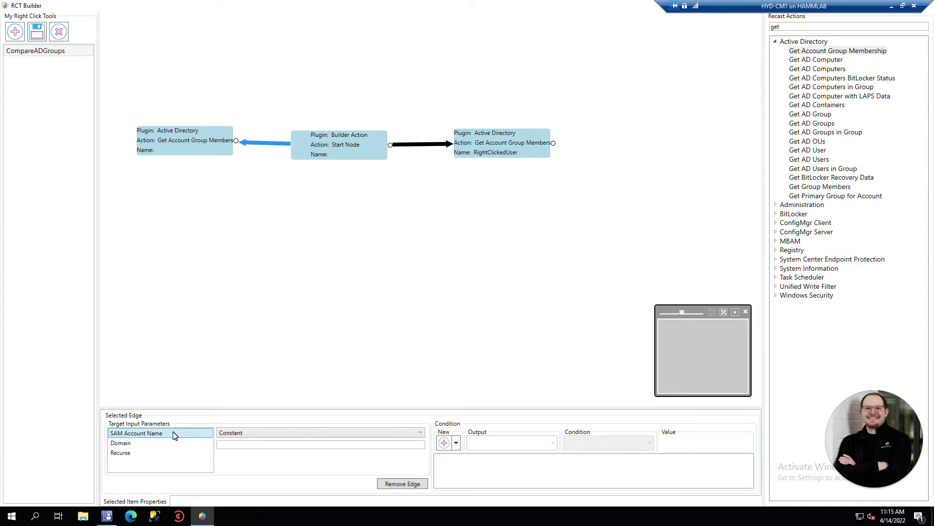
{"action": "left_click", "coordinate": [295, 433]}
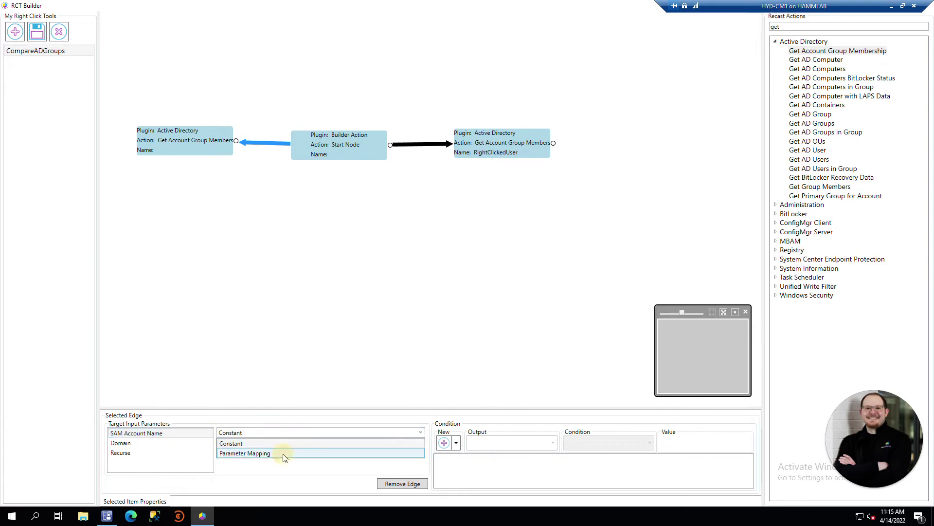
{"action": "left_click", "coordinate": [284, 452]}
{"action": "left_click", "coordinate": [259, 444]}
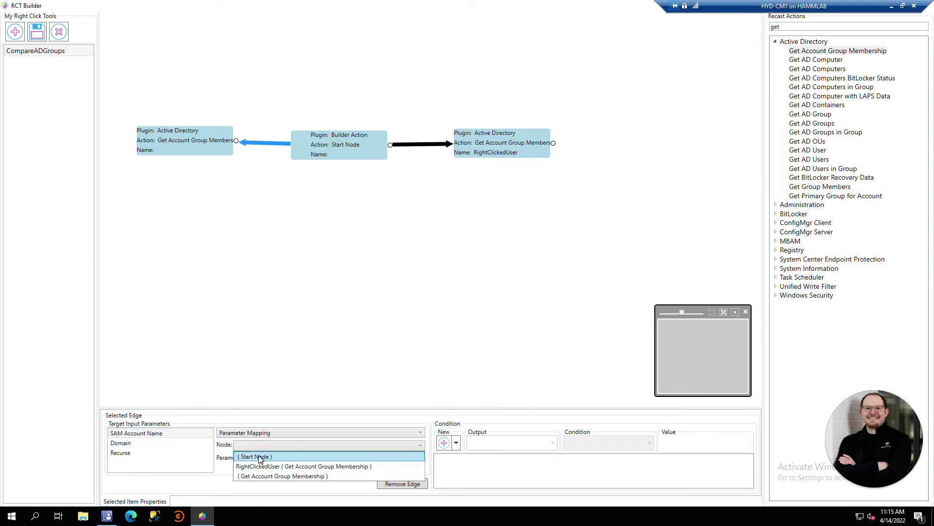
{"action": "left_click", "coordinate": [265, 455]}
{"action": "left_click", "coordinate": [287, 458]}
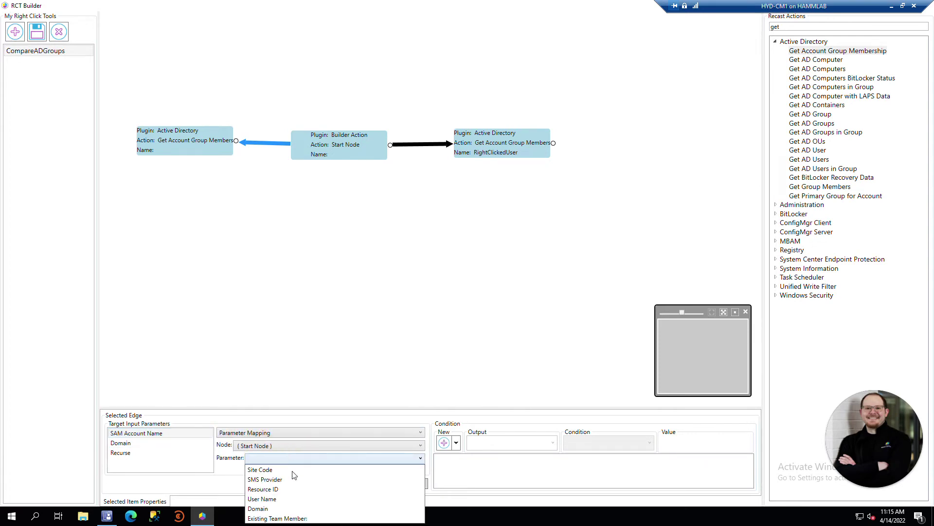
{"action": "left_click", "coordinate": [325, 519]}
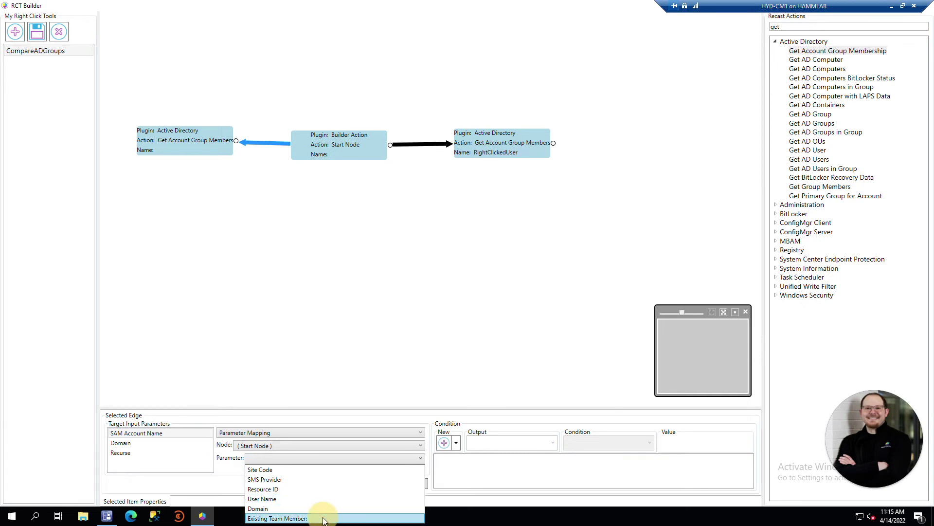
{"action": "left_click", "coordinate": [165, 447]}
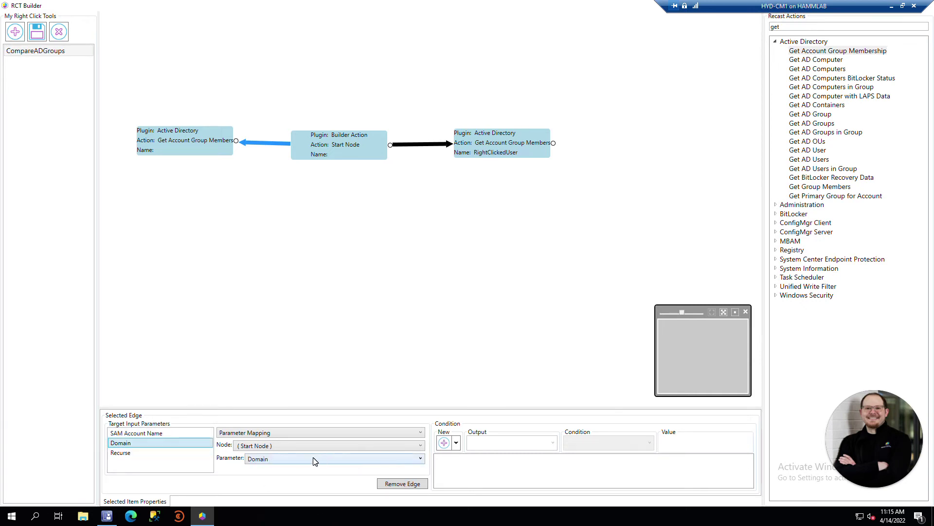
{"action": "left_click", "coordinate": [177, 453]}
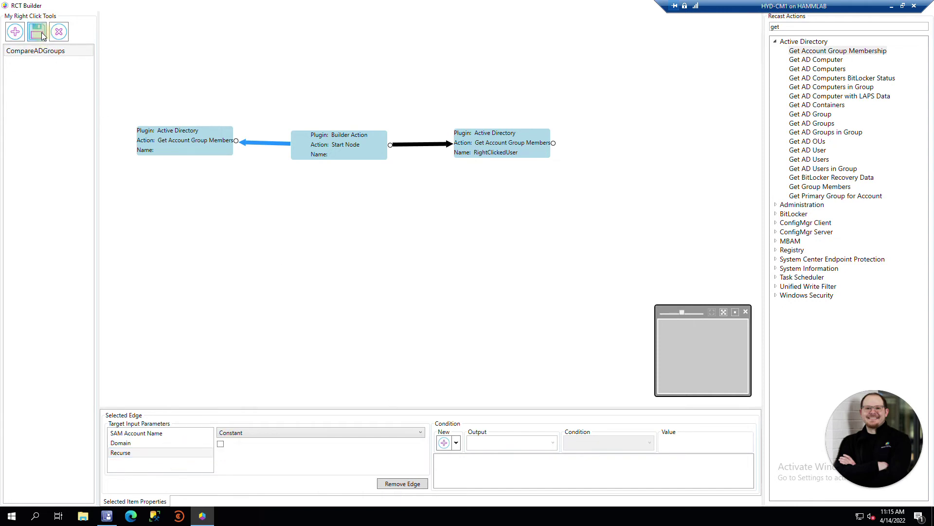
Switch to Configuration Manager, launch RCT Runner for the user CORP\TestUser4 and choose the CompareADGroups action.
{"action": "left_click", "coordinate": [109, 519]}
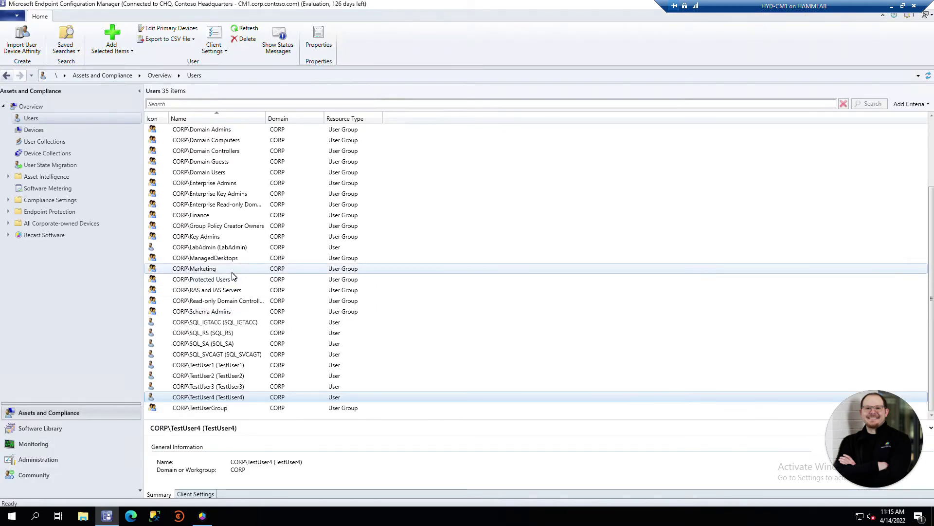
{"action": "left_click", "coordinate": [248, 399]}
{"action": "right_click", "coordinate": [249, 399]}
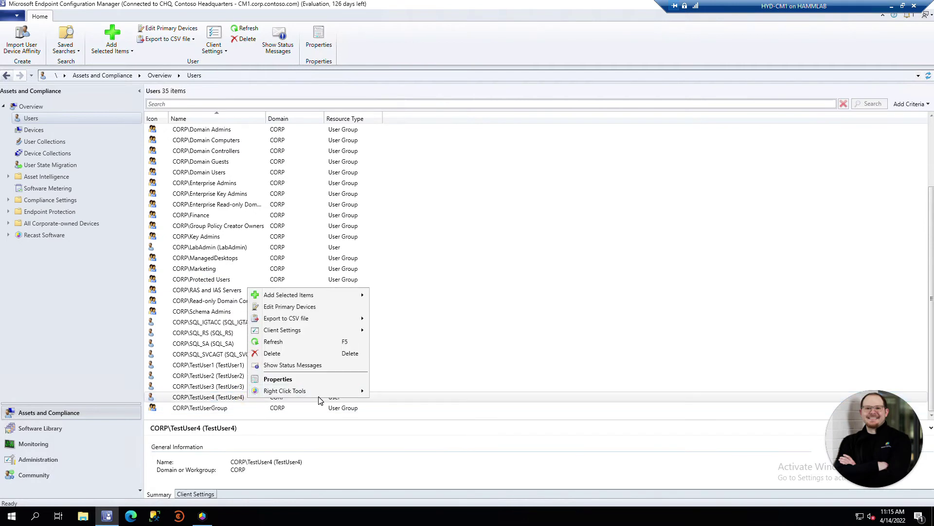
{"action": "mouse_move", "coordinate": [322, 392]}
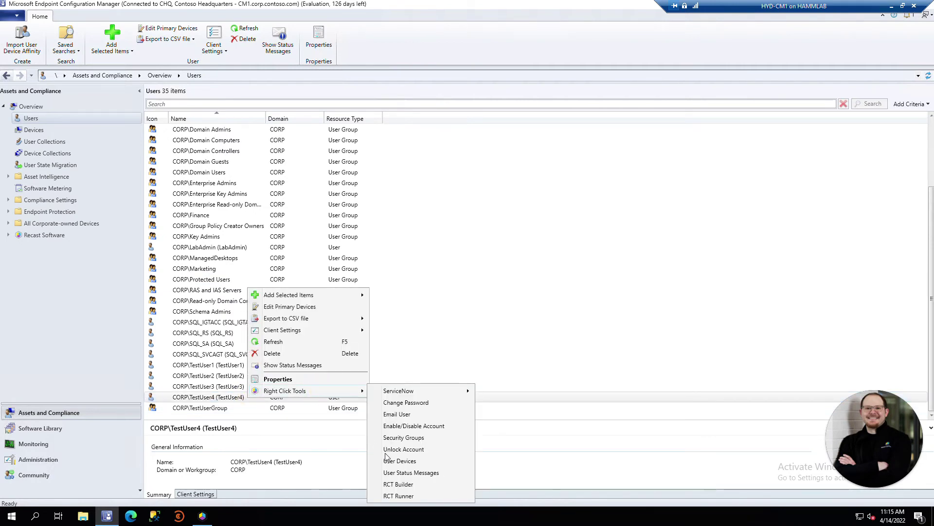
{"action": "left_click", "coordinate": [422, 497]}
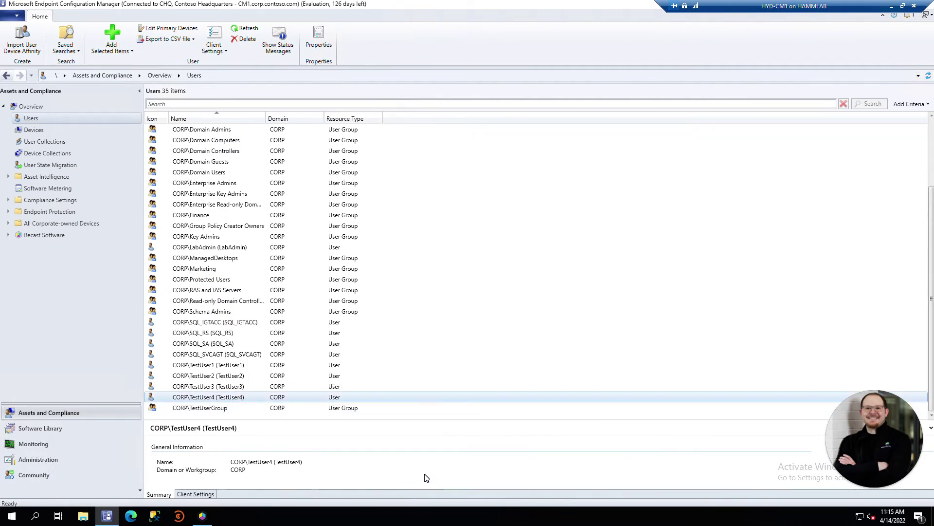
{"action": "left_click", "coordinate": [367, 209]}
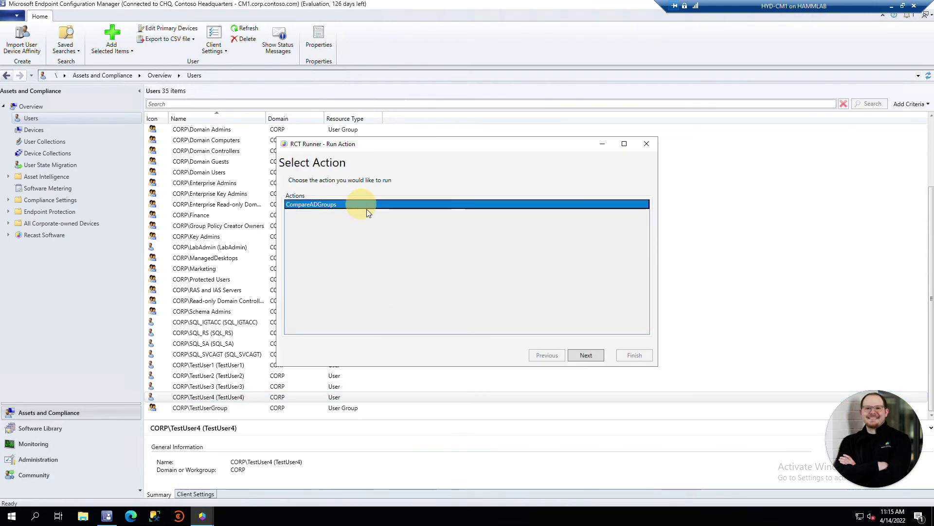
{"action": "left_click", "coordinate": [581, 355]}
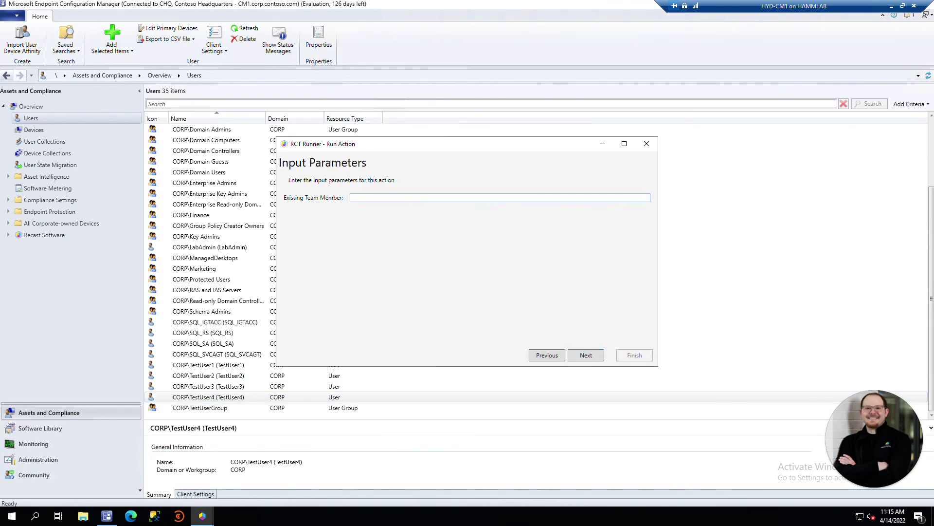
Enter TestUser3 as the Existing Team Member and run the CompareADGroups action immediately.
{"action": "left_click_drag", "start_coordinate": [421, 142], "coordinate": [492, 134]}
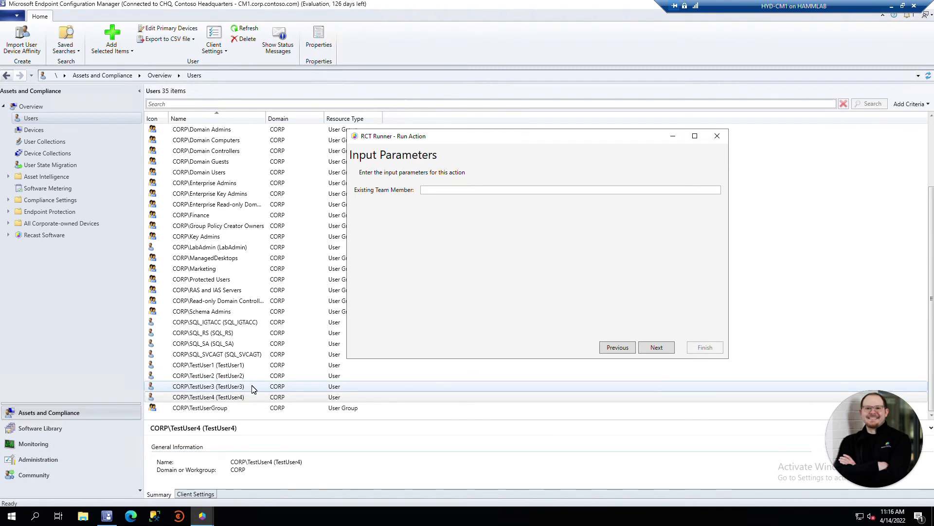
{"action": "left_click", "coordinate": [423, 190]}
{"action": "type", "text": "T"}
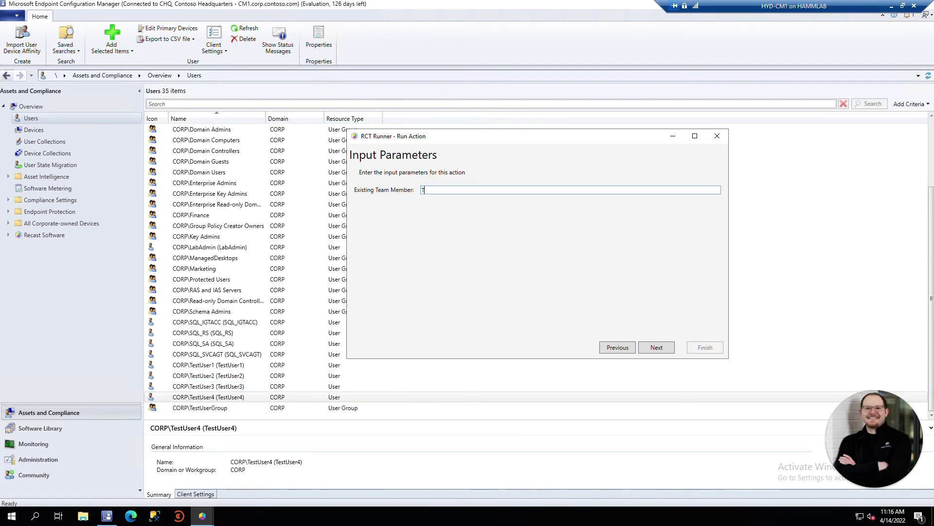
{"action": "type", "text": "estUser3"}
{"action": "left_click", "coordinate": [655, 350]}
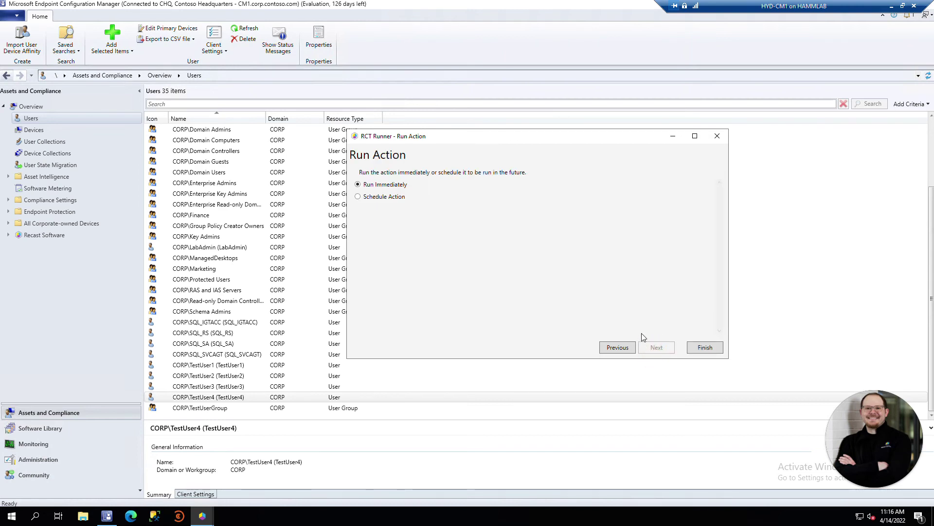
{"action": "left_click", "coordinate": [720, 349]}
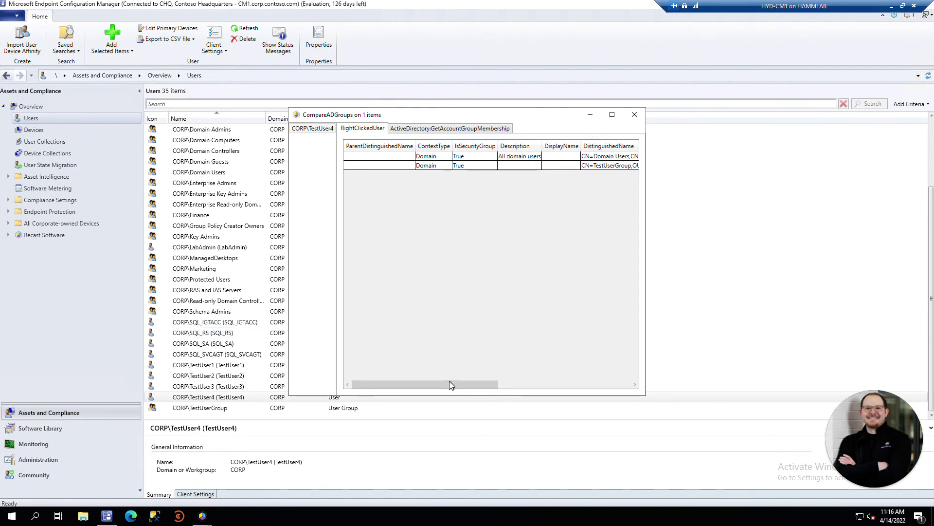
Maximize the results window and compare the group memberships under RightClickedUser with those under ActiveDirectory:GetAccountGroupMembership.
{"action": "left_click_drag", "start_coordinate": [448, 382], "coordinate": [491, 382]}
{"action": "left_click", "coordinate": [612, 115]}
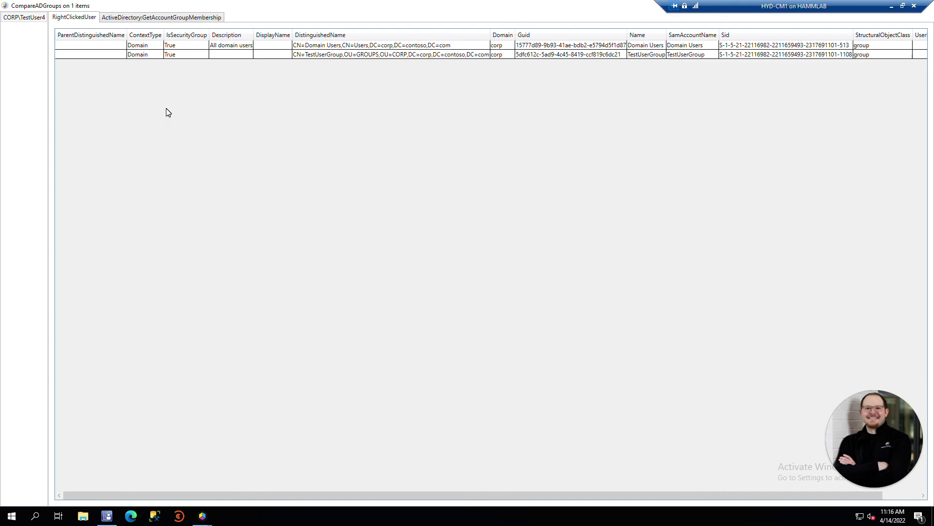
{"action": "left_click", "coordinate": [172, 18]}
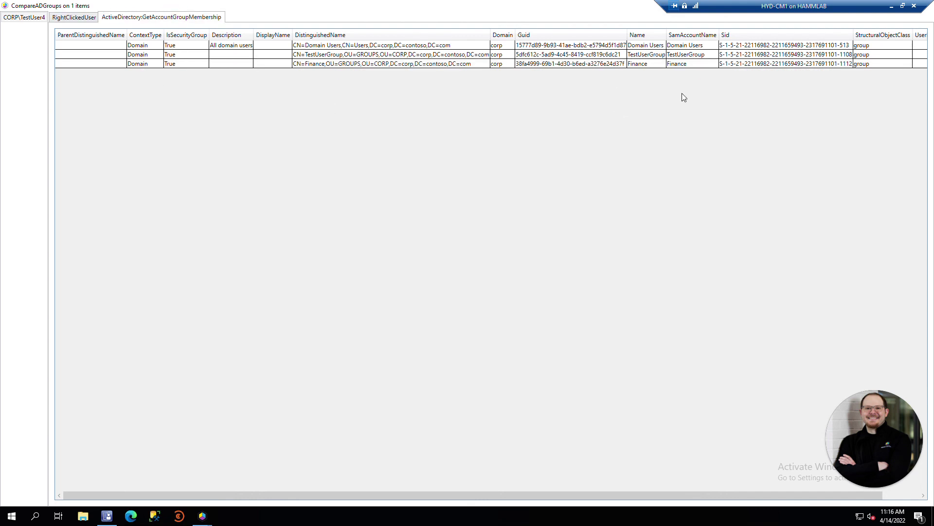